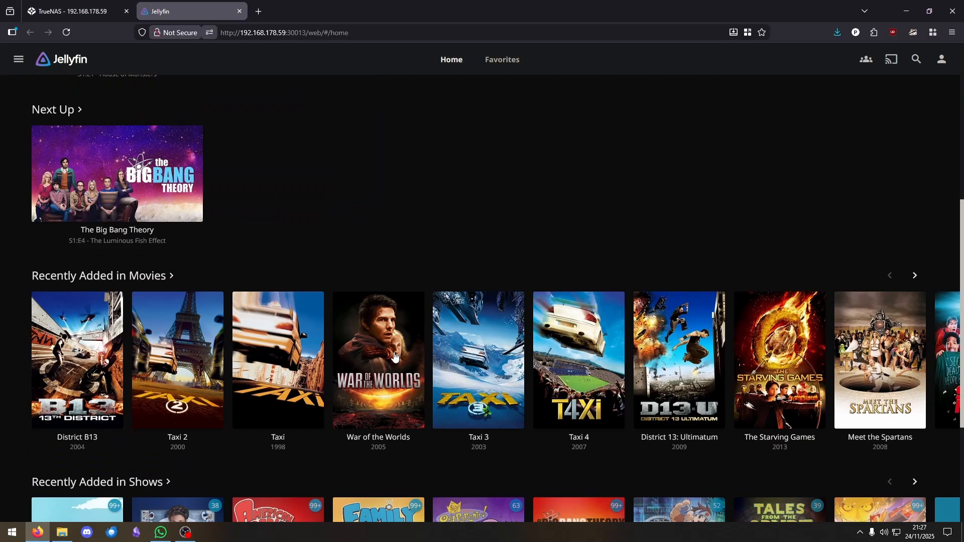
Scroll back up the Jellyfin home page past the existing movie and show libraries
{"action": "scroll", "coordinate": [452, 281], "scroll_direction": "up", "scroll_amount": 4}
Return to TrueNAS, close the old Jellyfin tab, and open Jellyfin in Discover Apps
{"action": "left_click", "coordinate": [104, 13]}
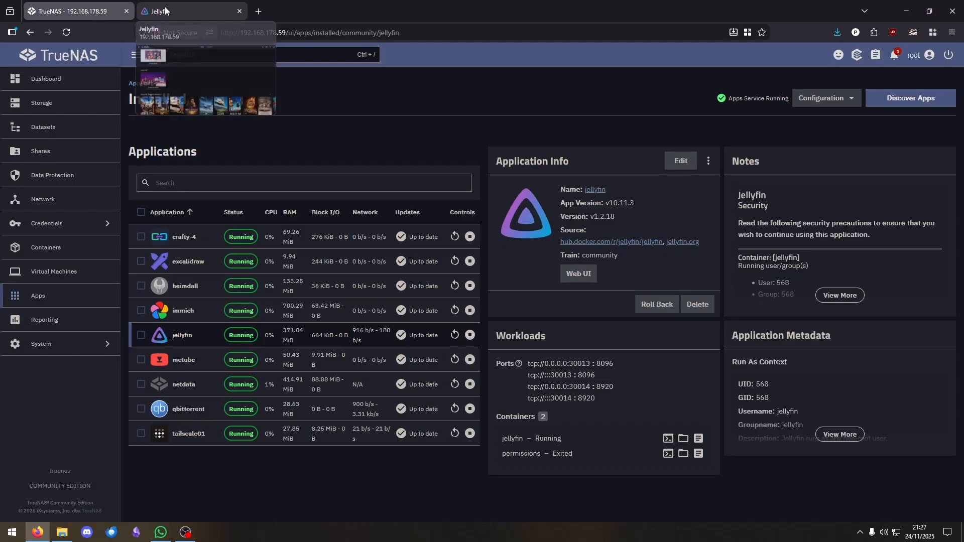
{"action": "left_click", "coordinate": [239, 11]}
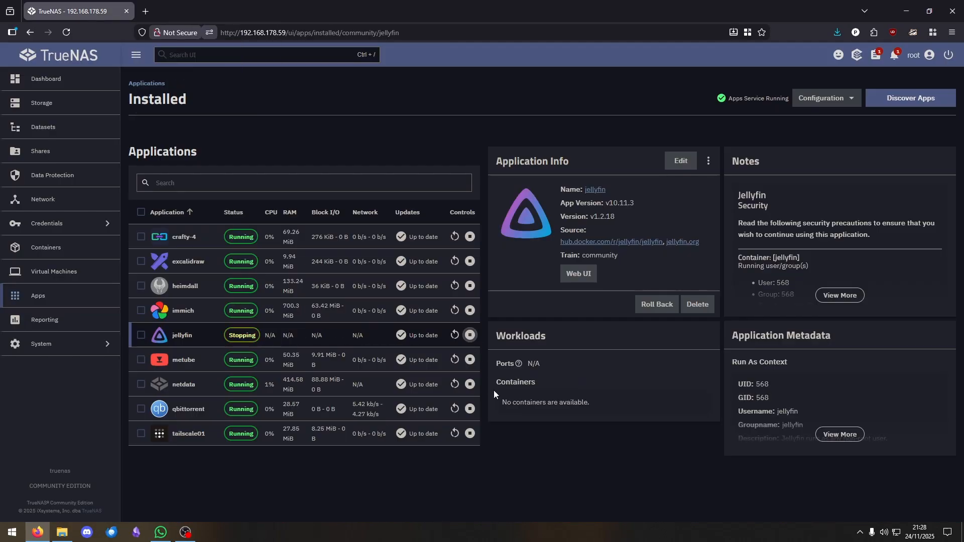
{"action": "left_click", "coordinate": [905, 98]}
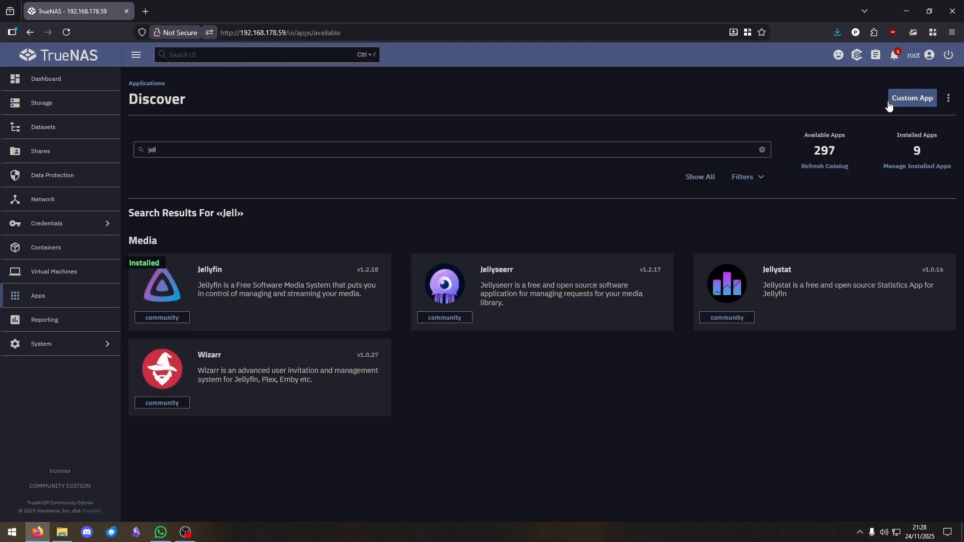
{"action": "left_click", "coordinate": [247, 298]}
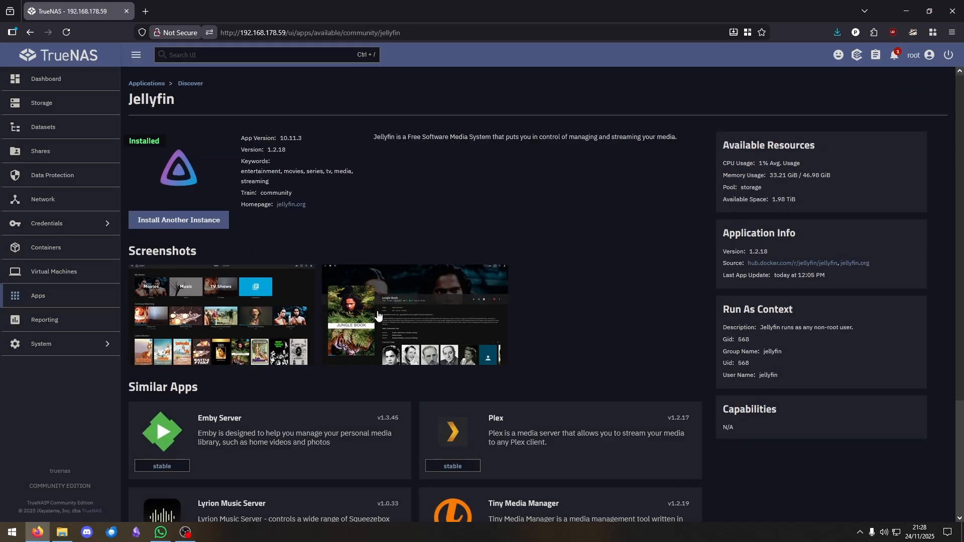
Install another Jellyfin instance named jellyfin-2 and scroll to its Storage settings
{"action": "left_click", "coordinate": [187, 222]}
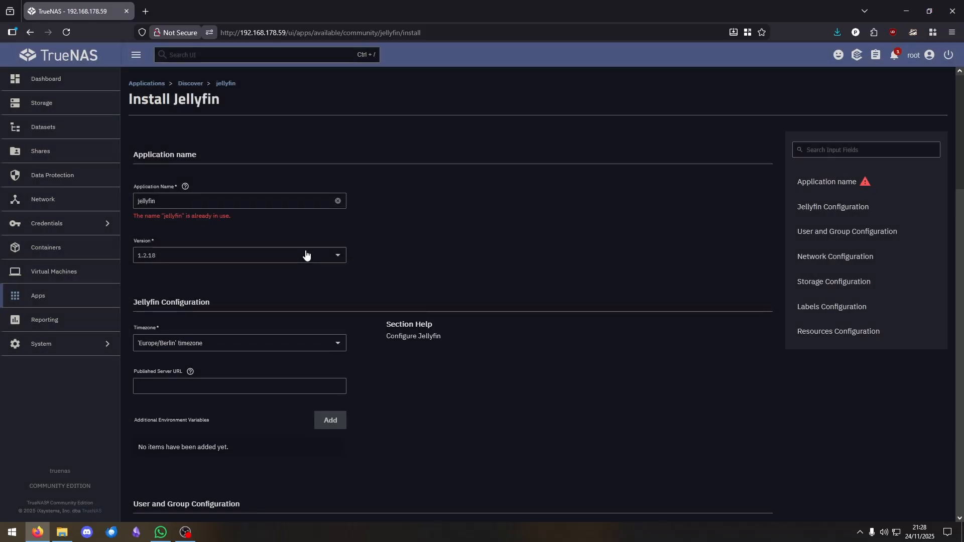
{"action": "left_click", "coordinate": [241, 196]}
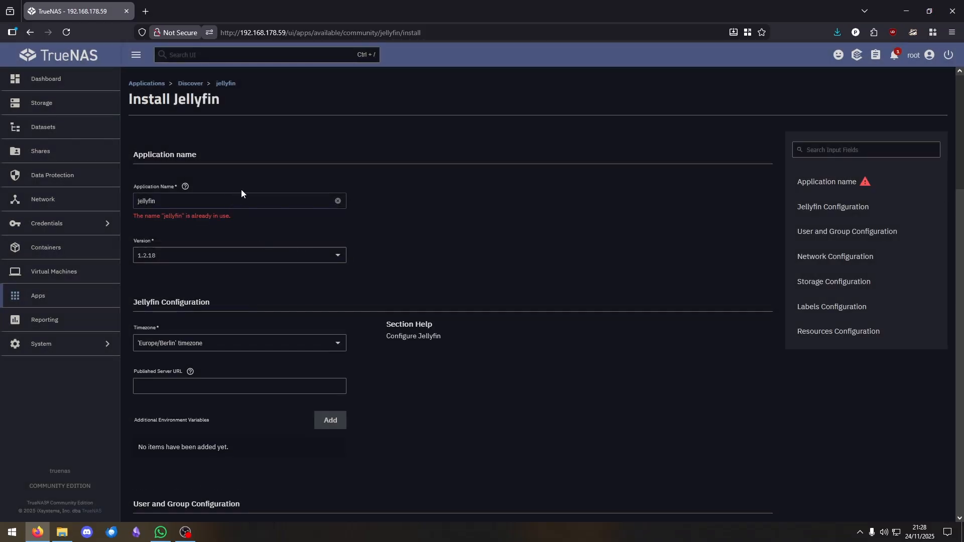
{"action": "type", "text": "-2"}
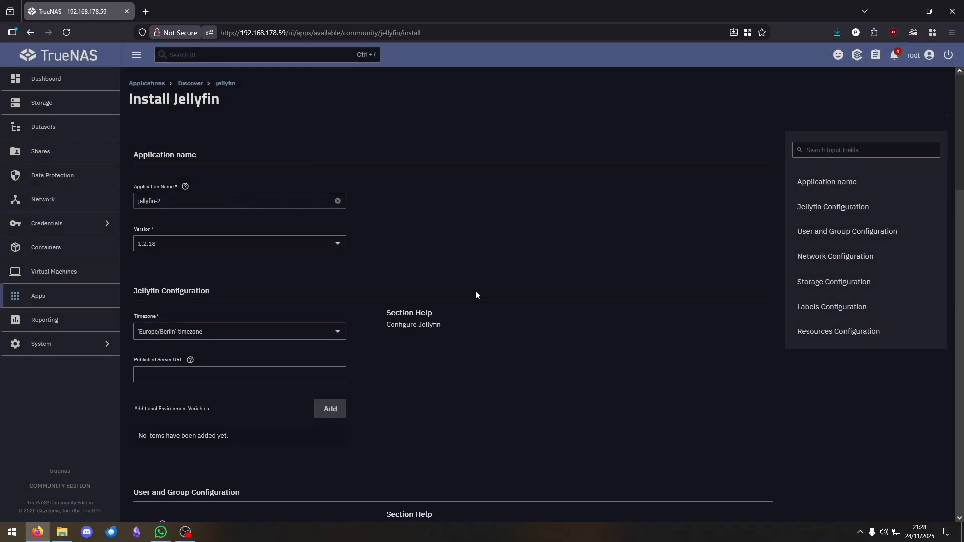
{"action": "scroll", "coordinate": [475, 290], "scroll_direction": "down", "scroll_amount": 10}
{"action": "scroll", "coordinate": [512, 282], "scroll_direction": "down", "scroll_amount": 8}
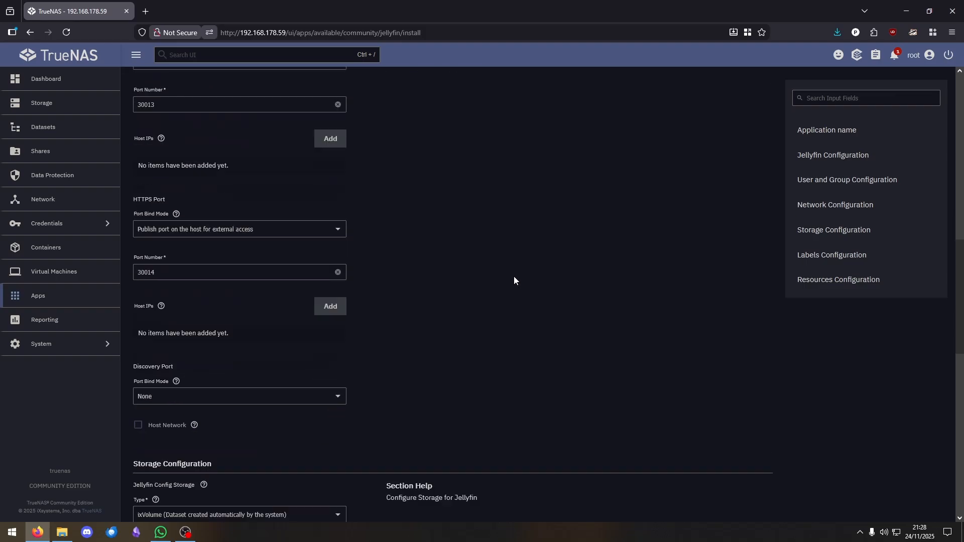
{"action": "scroll", "coordinate": [516, 277], "scroll_direction": "down", "scroll_amount": 2}
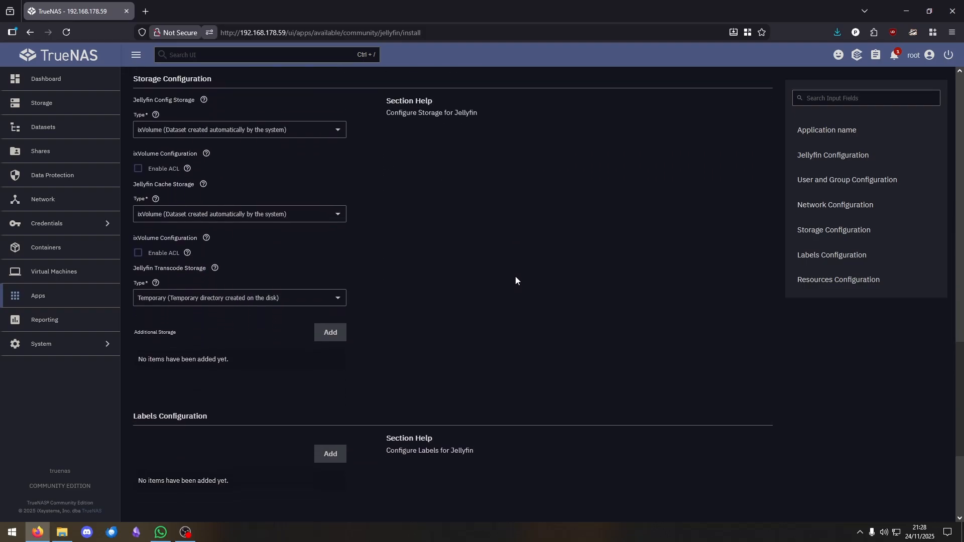
{"action": "scroll", "coordinate": [500, 328], "scroll_direction": "down", "scroll_amount": 1}
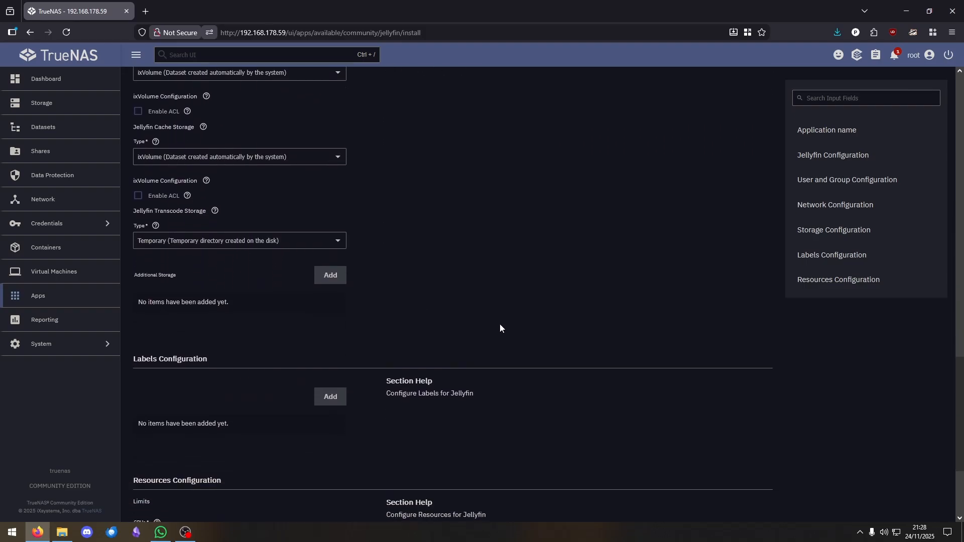
Add an additional Host Path storage entry mounted at /YouTube
{"action": "double_click", "coordinate": [147, 276]}
{"action": "left_click", "coordinate": [322, 277]}
{"action": "scroll", "coordinate": [454, 302], "scroll_direction": "down", "scroll_amount": 1}
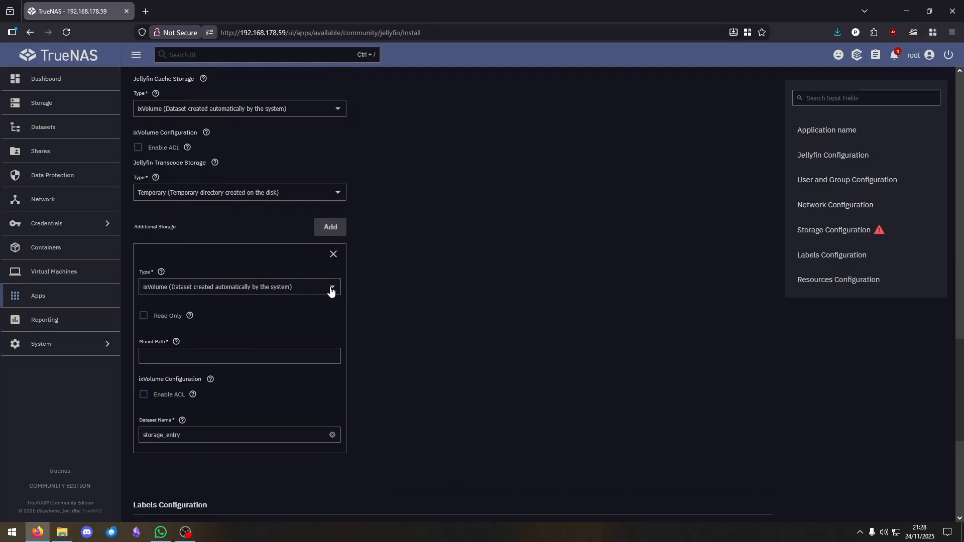
{"action": "left_click", "coordinate": [329, 287]}
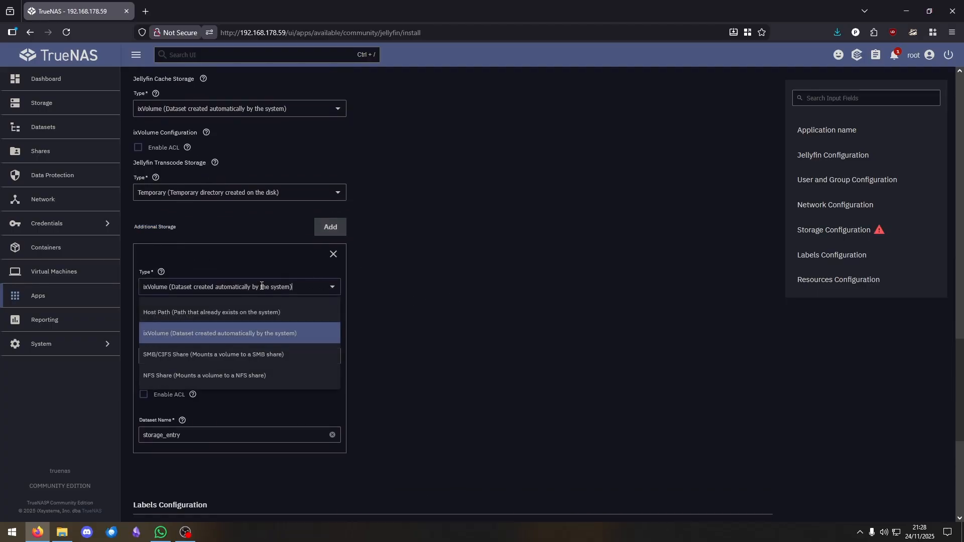
{"action": "left_click", "coordinate": [235, 314]}
{"action": "scroll", "coordinate": [438, 330], "scroll_direction": "down", "scroll_amount": 1}
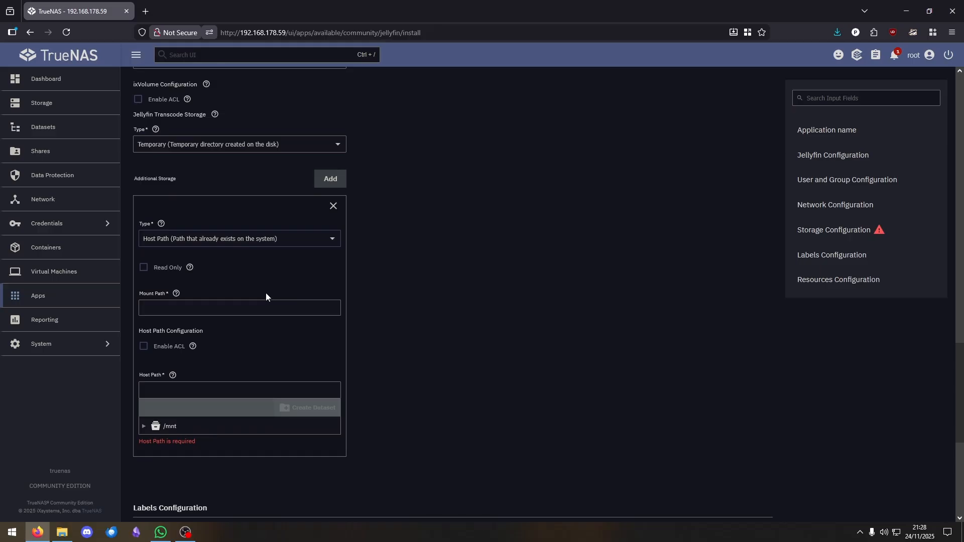
{"action": "left_click", "coordinate": [177, 309]}
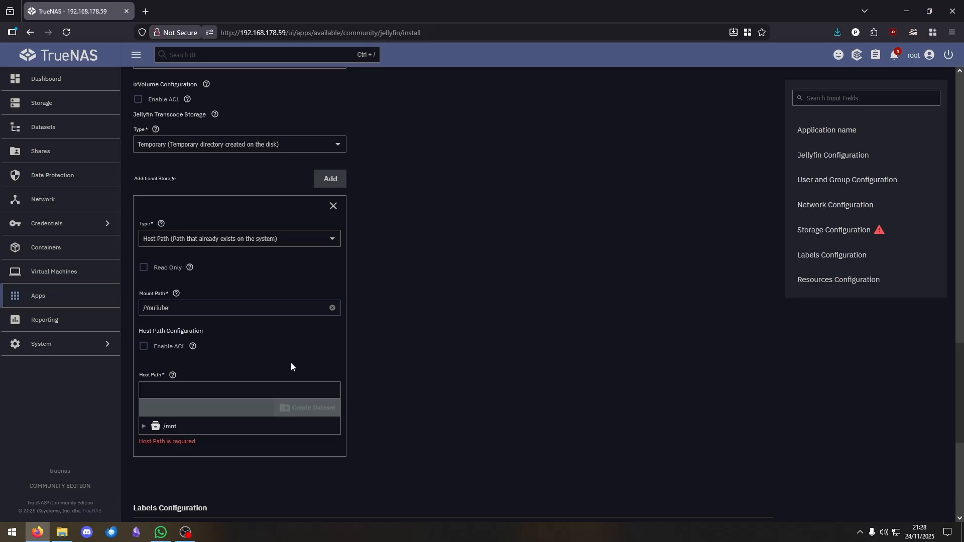
Set the host path to /mnt/BiggerBoy/downloads and install jellyfin-2
{"action": "scroll", "coordinate": [450, 357], "scroll_direction": "down", "scroll_amount": 1}
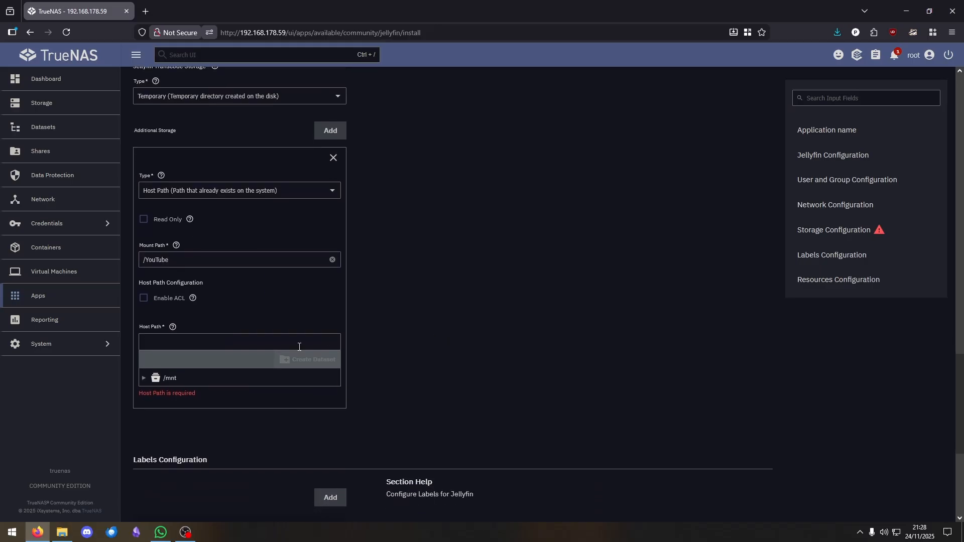
{"action": "left_click", "coordinate": [144, 378]}
{"action": "left_click", "coordinate": [153, 394]}
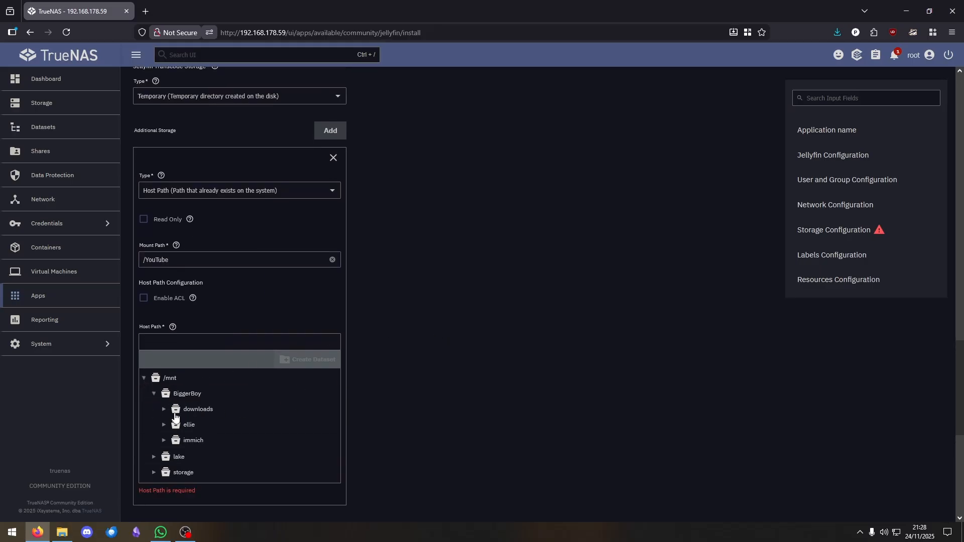
{"action": "left_click", "coordinate": [196, 410]}
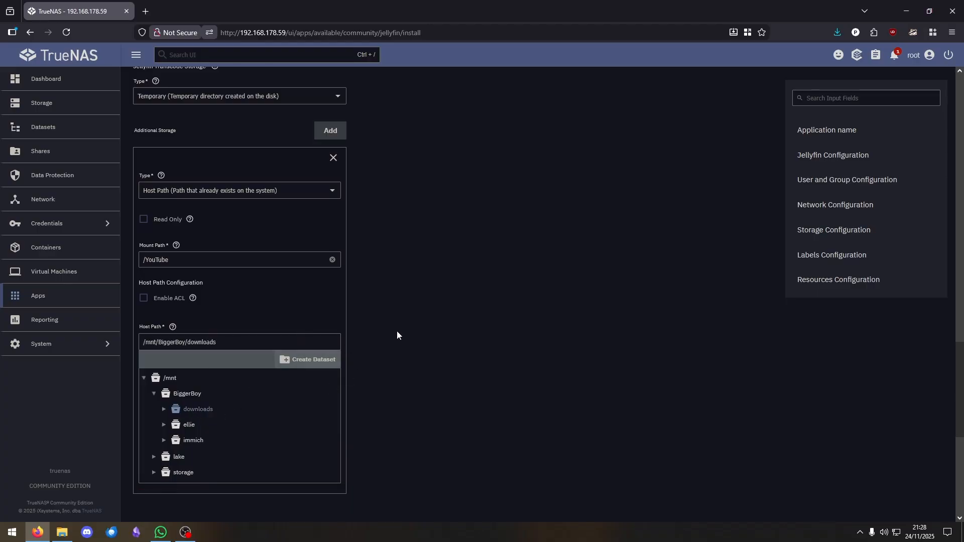
{"action": "triple_click", "coordinate": [276, 336]}
{"action": "left_click", "coordinate": [438, 342]}
{"action": "scroll", "coordinate": [479, 337], "scroll_direction": "down", "scroll_amount": 7}
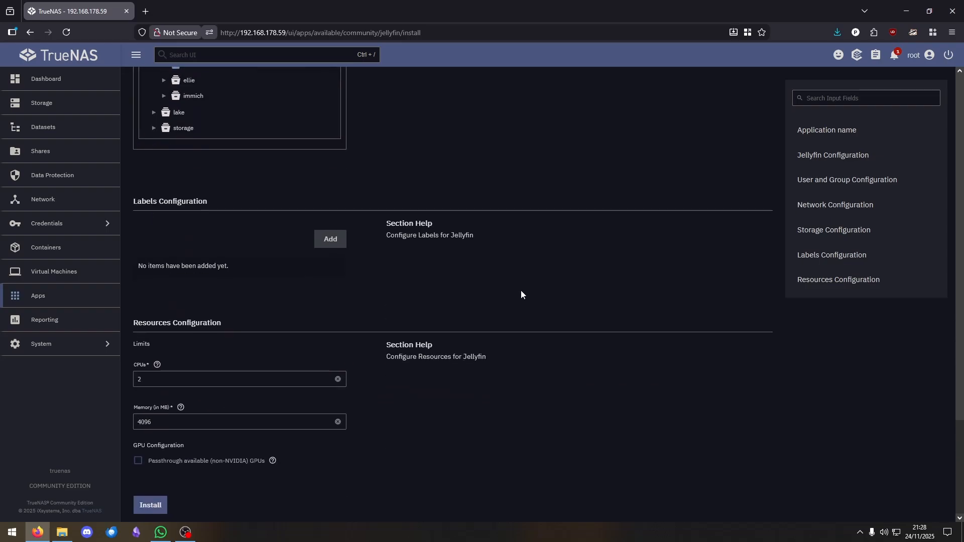
{"action": "left_click", "coordinate": [151, 506]}
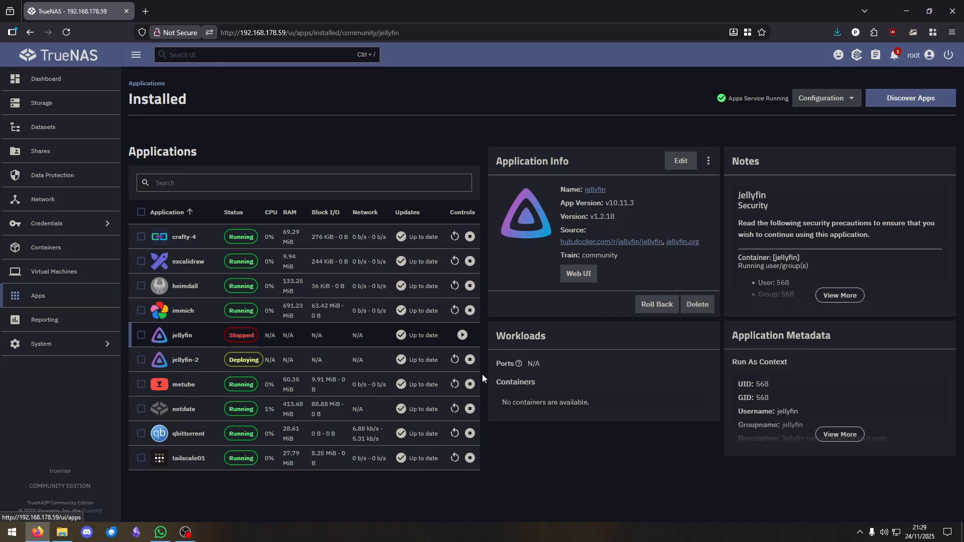
Open jellyfin-2's Web UI on port 30013, showing the Server Mismatch page
{"action": "left_click", "coordinate": [312, 360]}
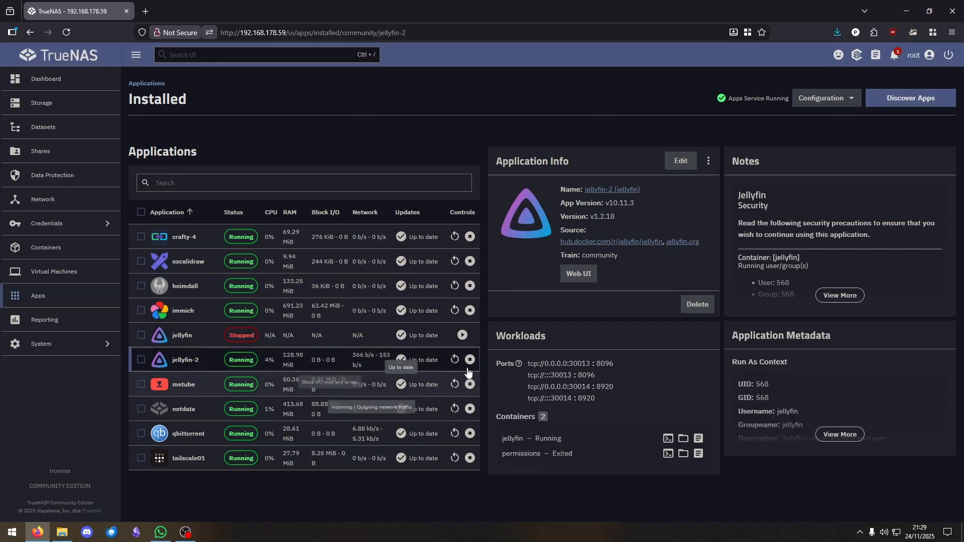
{"action": "left_click", "coordinate": [581, 279]}
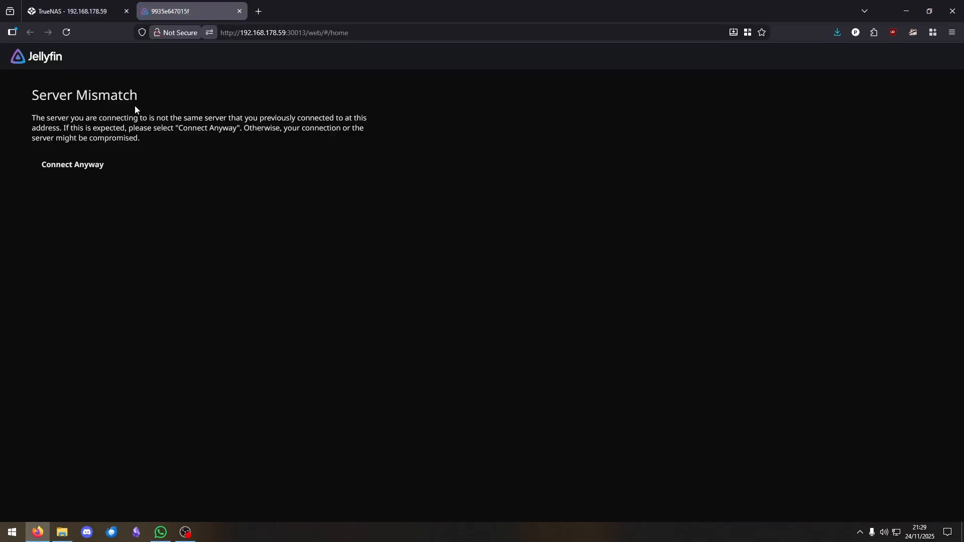
{"action": "left_click_drag", "start_coordinate": [31, 95], "coordinate": [246, 105]}
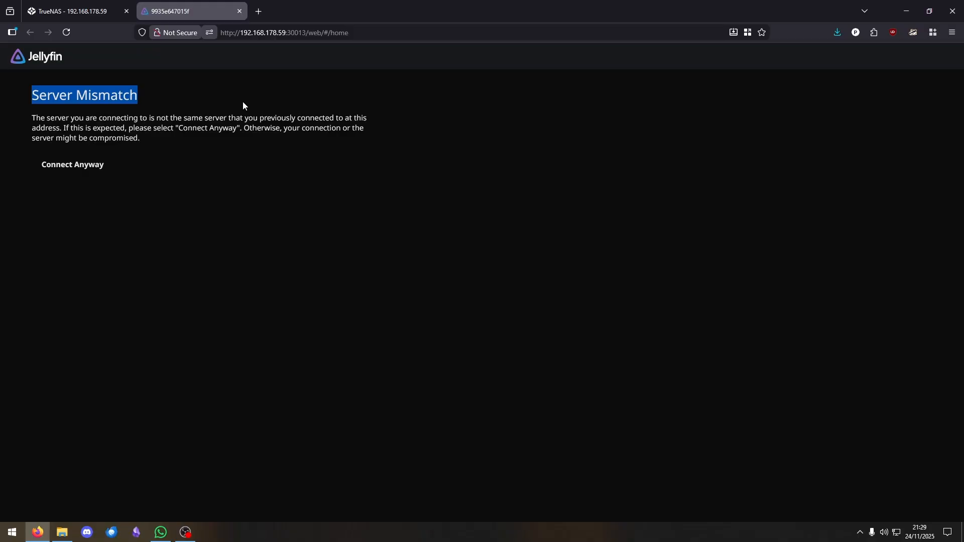
Connect to the new server anyway and rename it to 'Youtub'
{"action": "left_click", "coordinate": [61, 168]}
{"action": "double_click", "coordinate": [323, 194]}
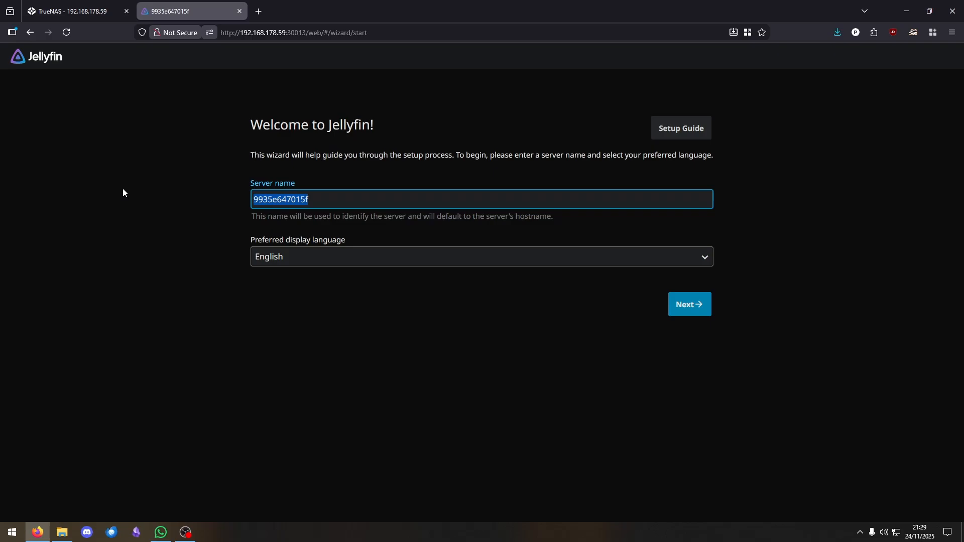
{"action": "type", "text": "Youtube"}
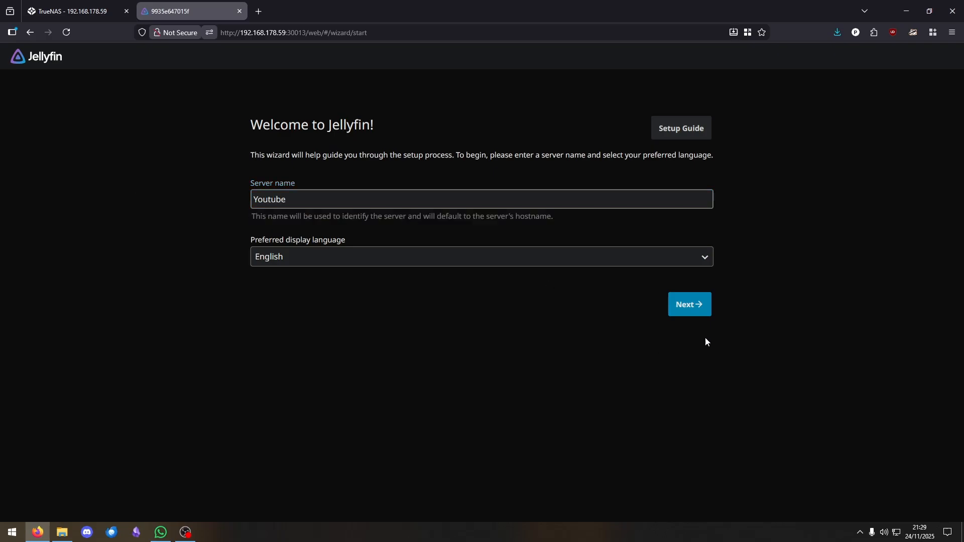
{"action": "left_click", "coordinate": [701, 305]}
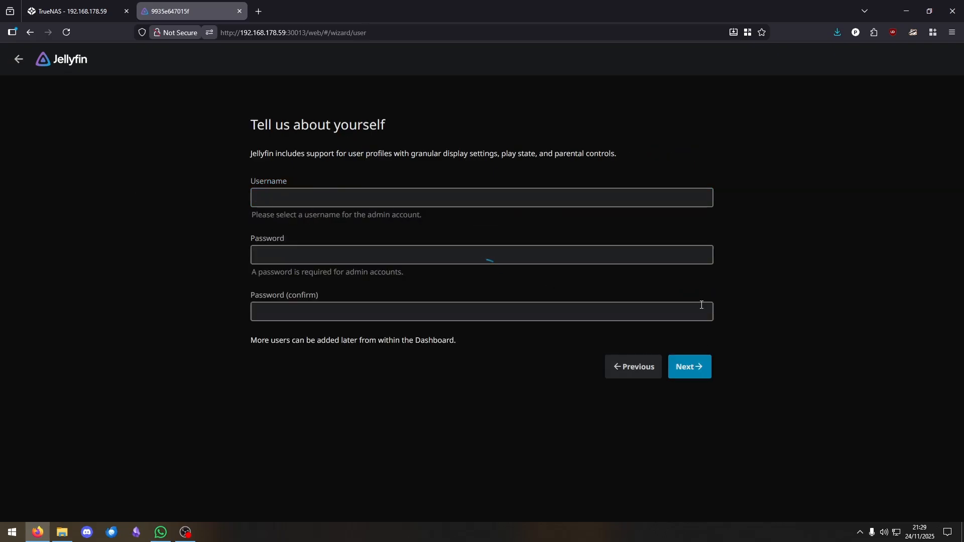
Create the admin account with a username and a confirmed password
{"action": "double_click", "coordinate": [334, 199]}
{"action": "key", "text": "Tab"}
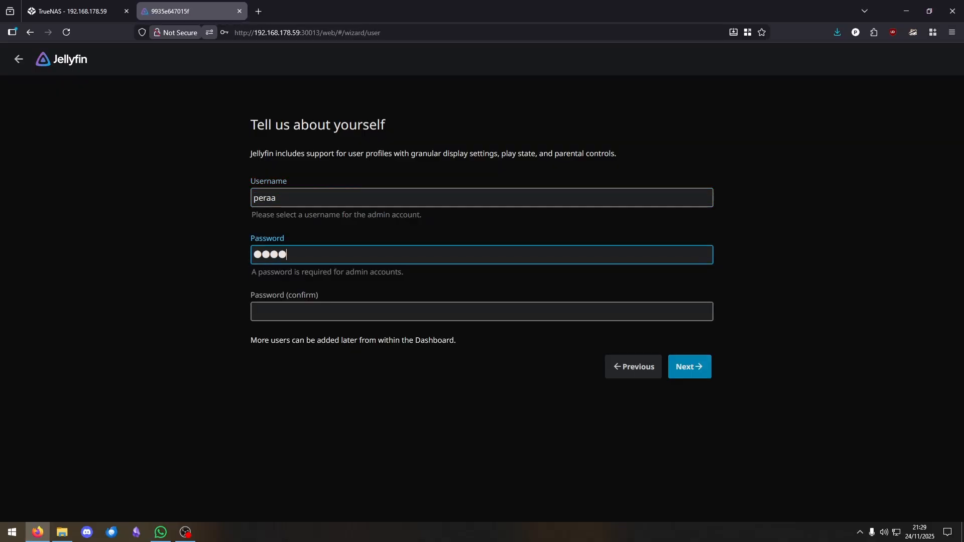
{"action": "key", "text": "Tab"}
Continue to the libraries step and start a library with content type Movies, named Movies
{"action": "left_click", "coordinate": [686, 369]}
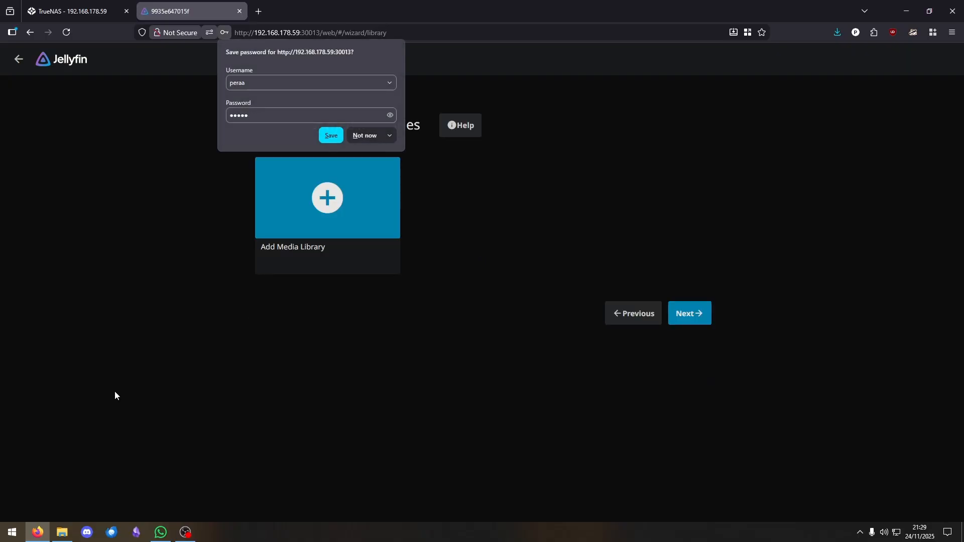
{"action": "left_click", "coordinate": [356, 138]}
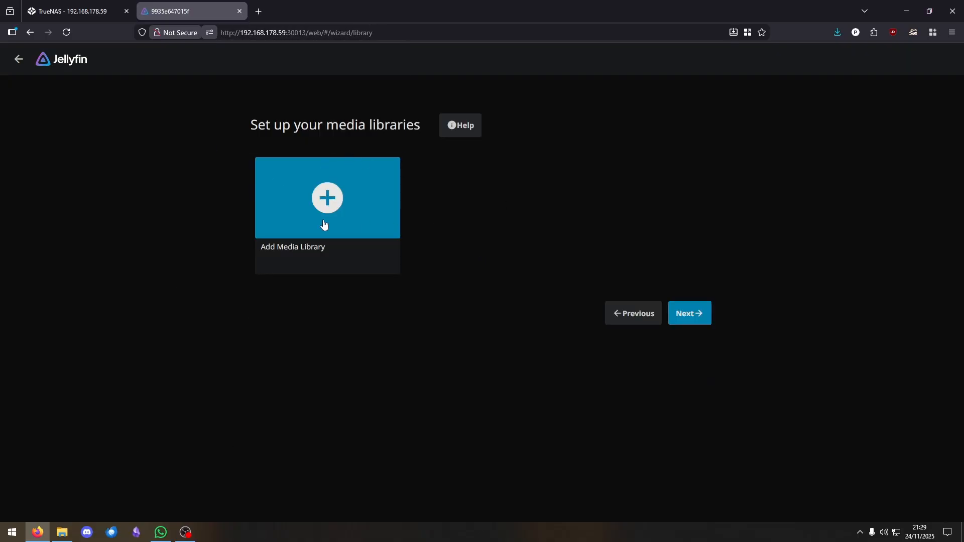
{"action": "left_click", "coordinate": [336, 192]}
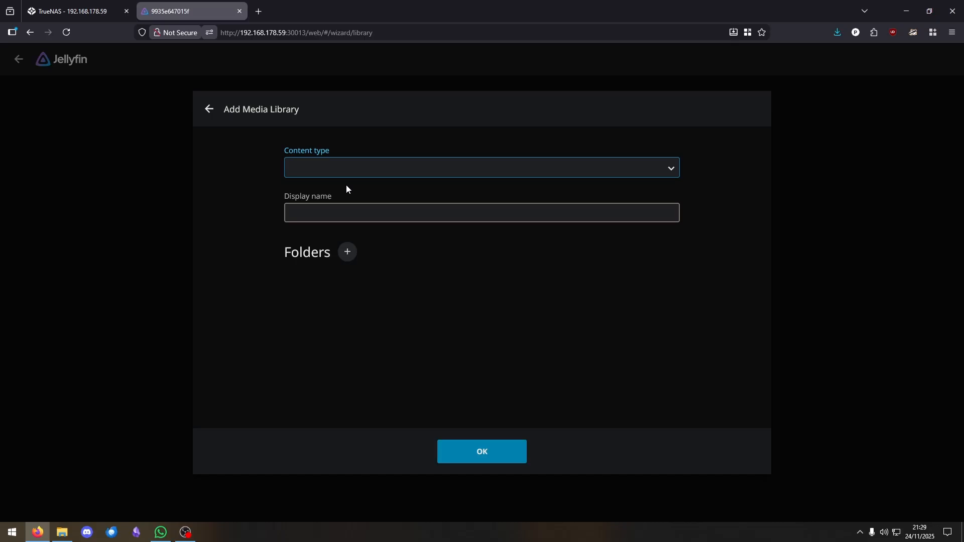
{"action": "left_click", "coordinate": [376, 170]}
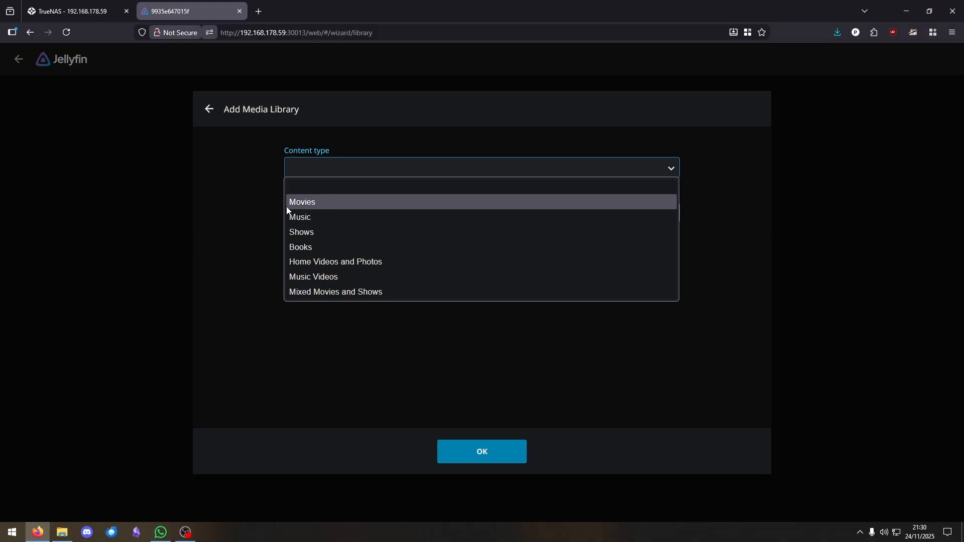
{"action": "left_click", "coordinate": [302, 203]}
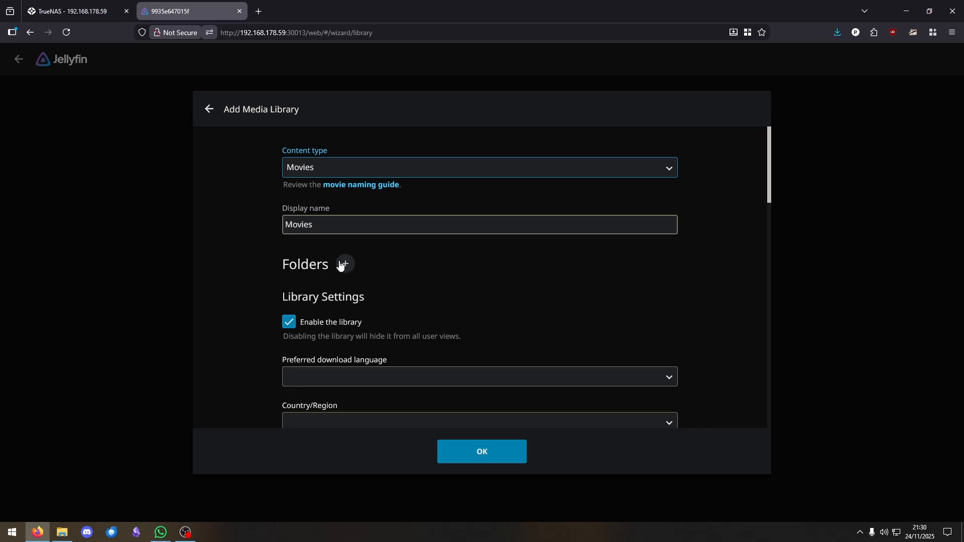
{"action": "left_click_drag", "start_coordinate": [286, 261], "coordinate": [394, 264]}
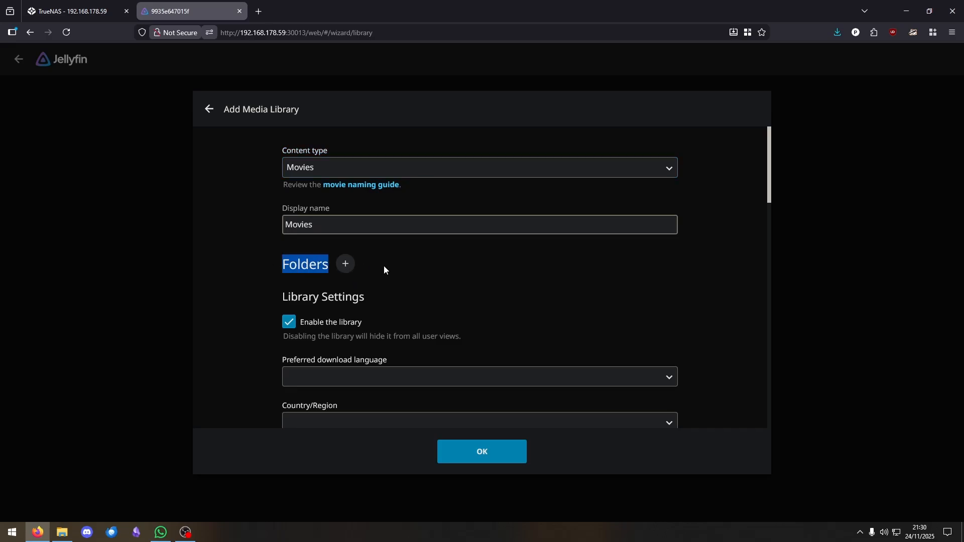
{"action": "scroll", "coordinate": [474, 285], "scroll_direction": "down", "scroll_amount": 10}
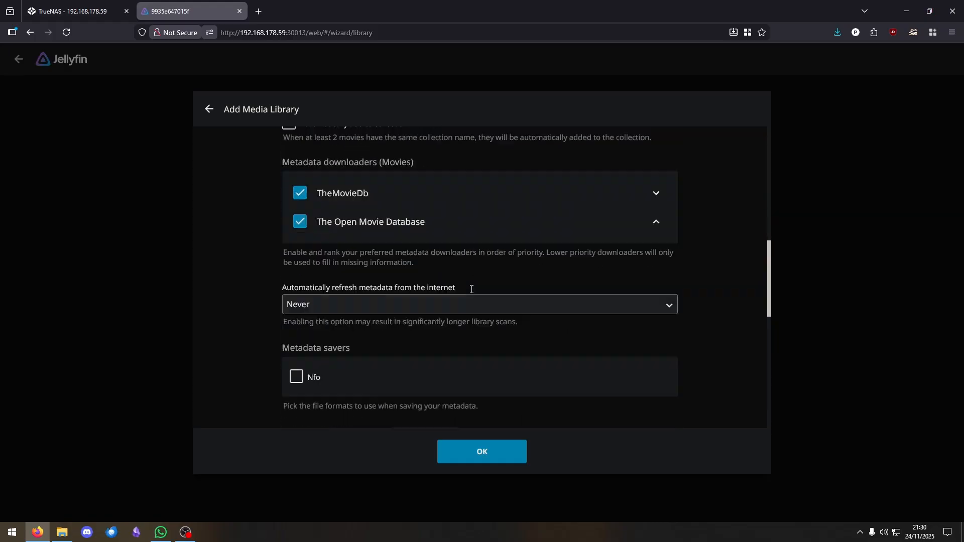
{"action": "scroll", "coordinate": [472, 291], "scroll_direction": "up", "scroll_amount": 5}
{"action": "scroll", "coordinate": [471, 287], "scroll_direction": "up", "scroll_amount": 6}
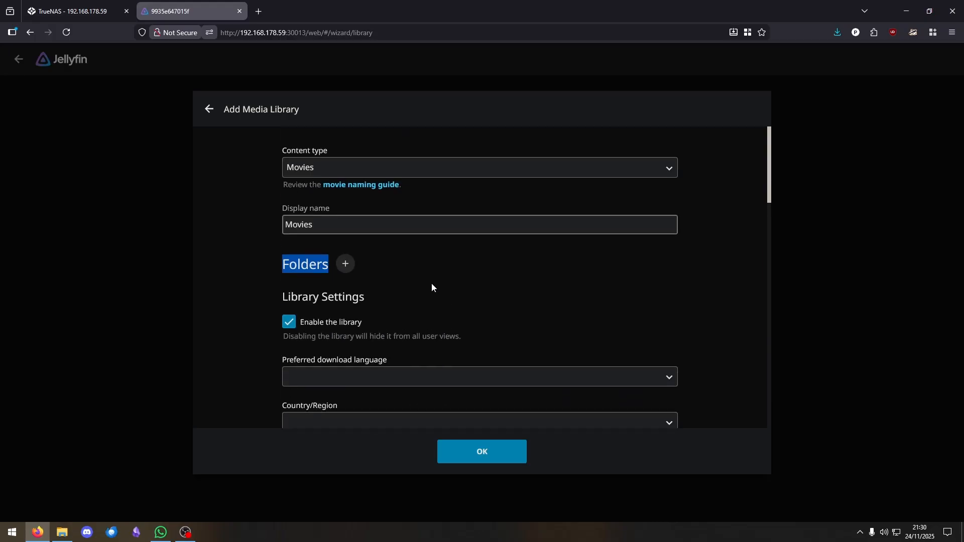
{"action": "left_click", "coordinate": [417, 276]}
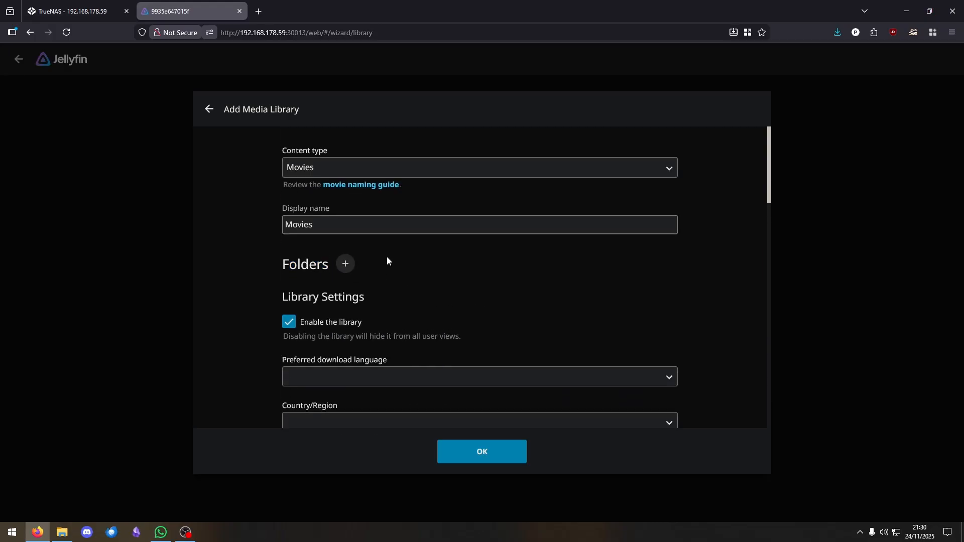
Add /YouTube/Movies as the library folder and save the Movies library
{"action": "left_click", "coordinate": [343, 263]}
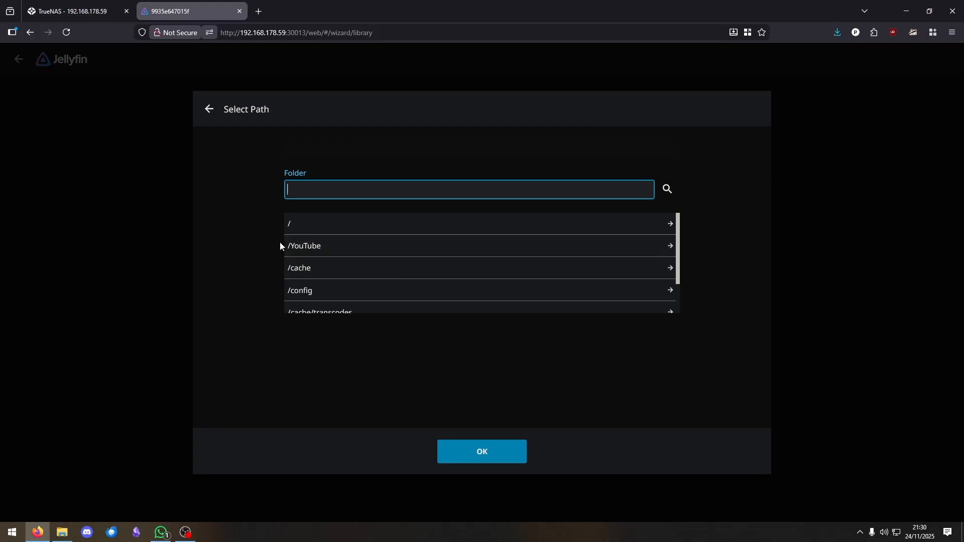
{"action": "scroll", "coordinate": [469, 255], "scroll_direction": "down", "scroll_amount": 1}
{"action": "scroll", "coordinate": [372, 258], "scroll_direction": "up", "scroll_amount": 1}
{"action": "left_click", "coordinate": [342, 252]}
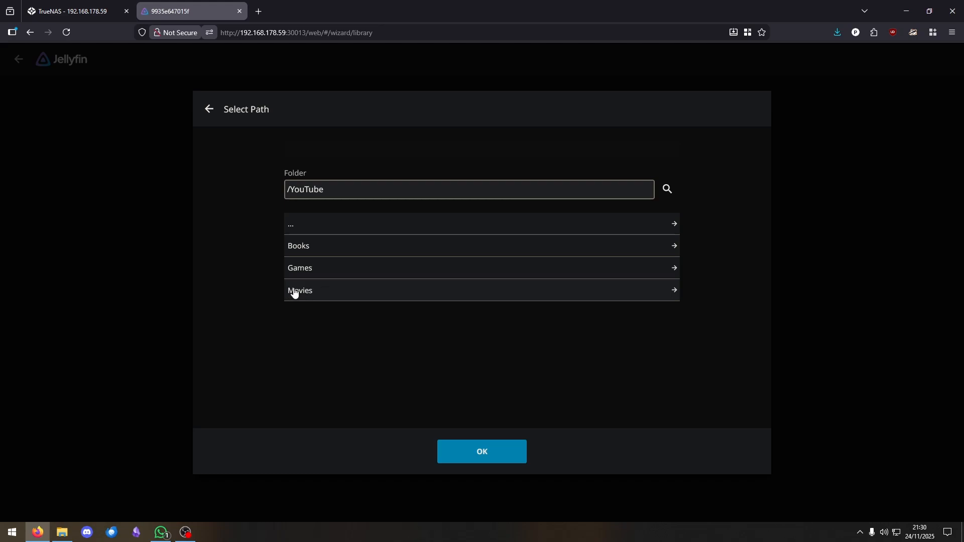
{"action": "left_click", "coordinate": [313, 292]}
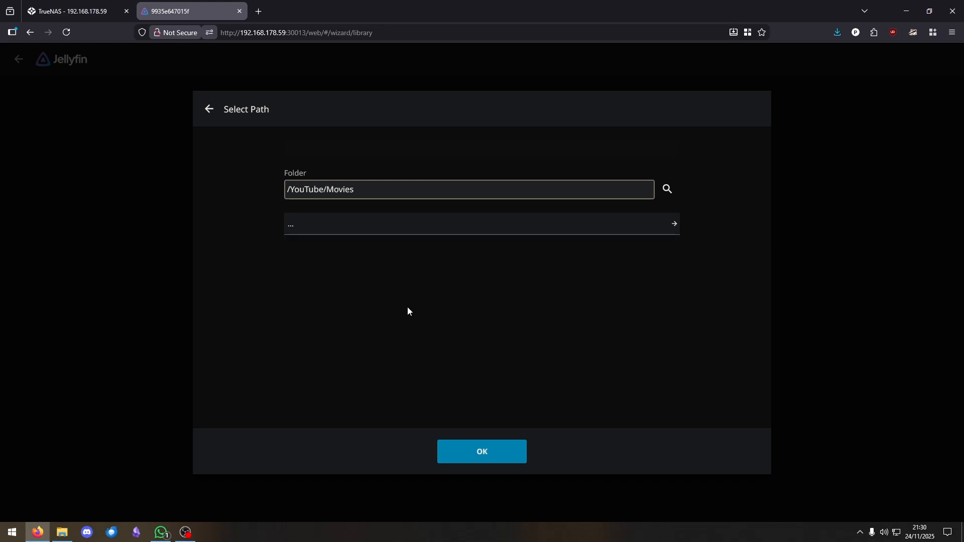
{"action": "left_click", "coordinate": [476, 456]}
{"action": "left_click", "coordinate": [499, 457]}
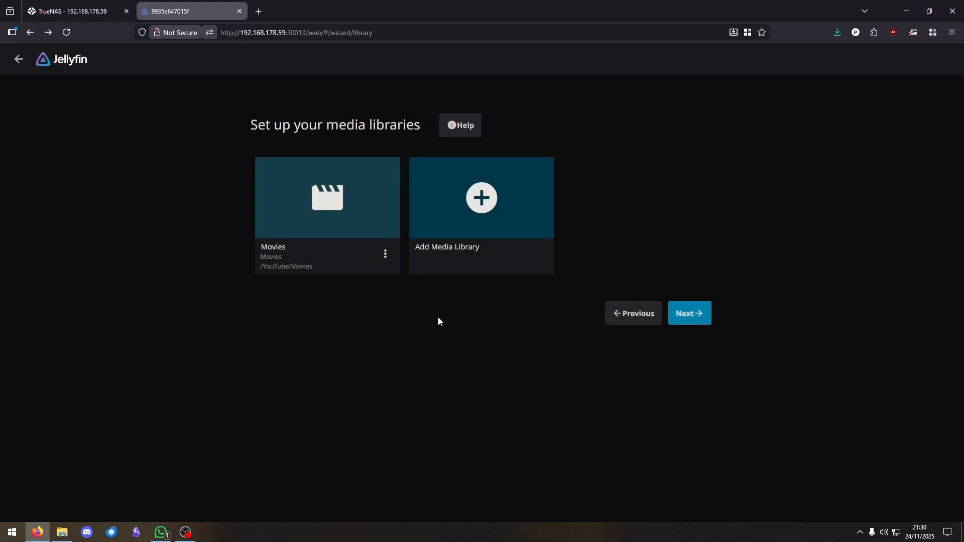
Add a Shows library using the /YouTube/Books folder
{"action": "left_click", "coordinate": [481, 199]}
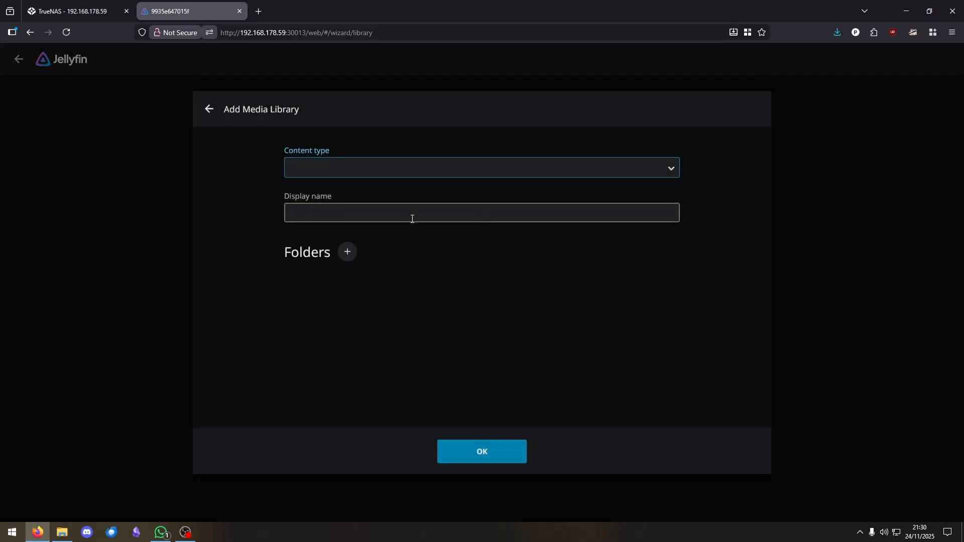
{"action": "left_click", "coordinate": [417, 176]}
{"action": "left_click", "coordinate": [344, 232]}
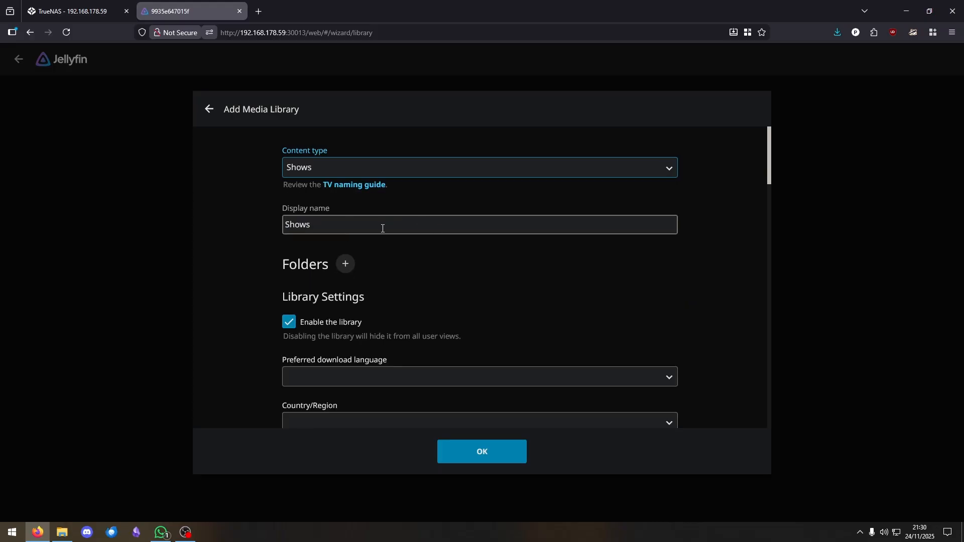
{"action": "left_click", "coordinate": [347, 264]}
{"action": "left_click", "coordinate": [363, 248]}
{"action": "left_click", "coordinate": [316, 247]}
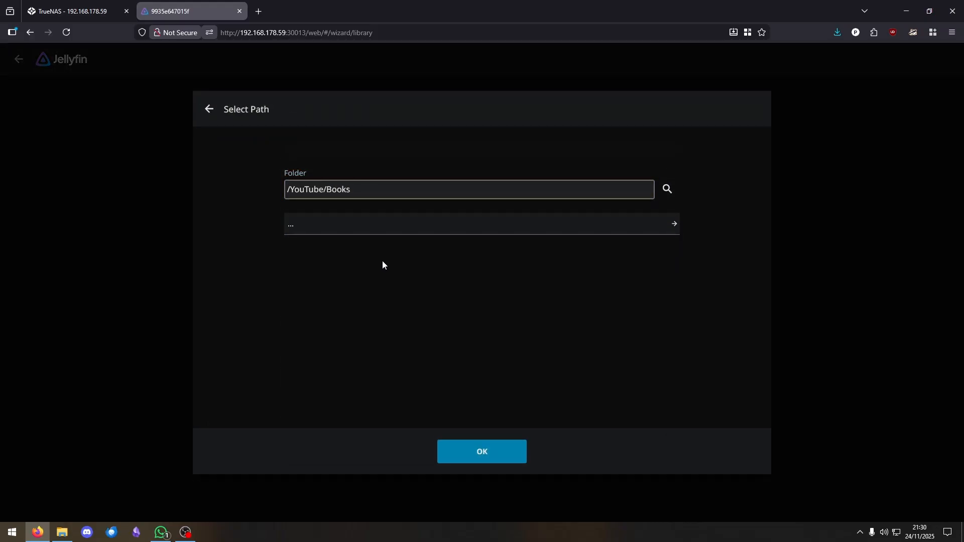
{"action": "left_click", "coordinate": [468, 455]}
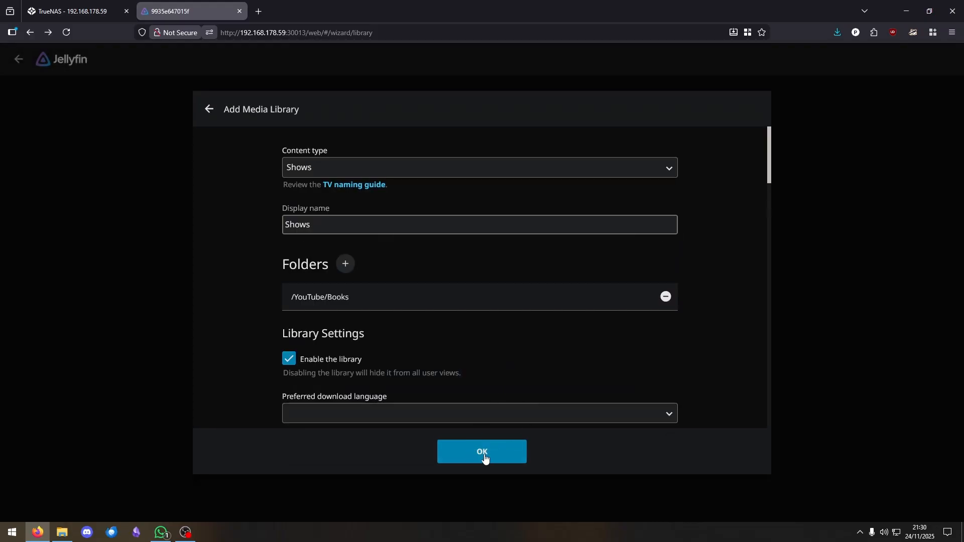
{"action": "left_click", "coordinate": [483, 456]}
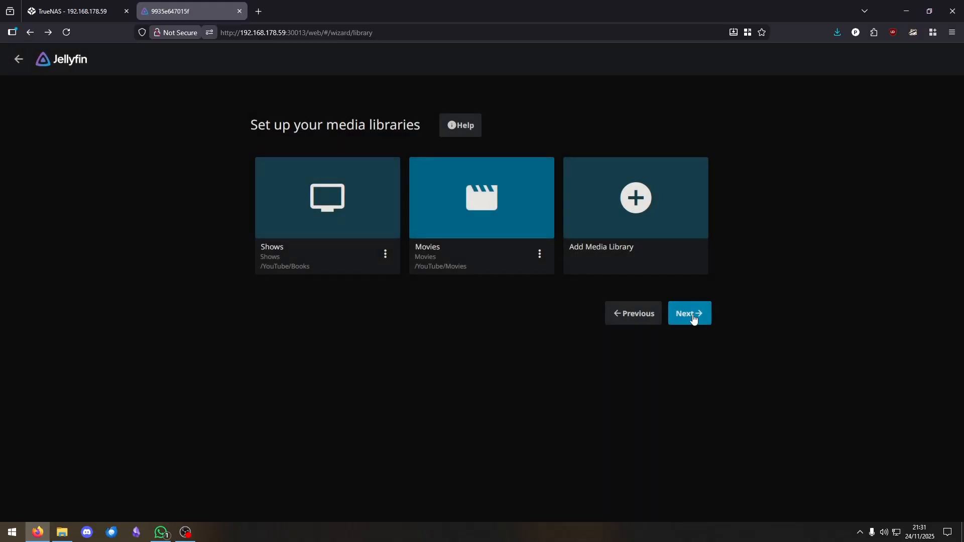
Accept the default metadata language and remote access settings and finish the wizard
{"action": "left_click", "coordinate": [693, 318]}
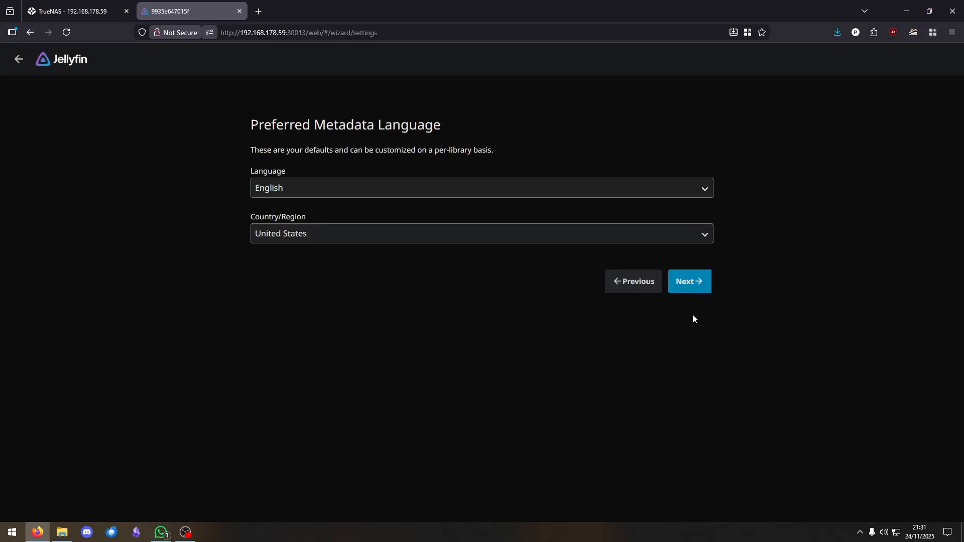
{"action": "left_click", "coordinate": [693, 288]}
{"action": "left_click", "coordinate": [693, 206]}
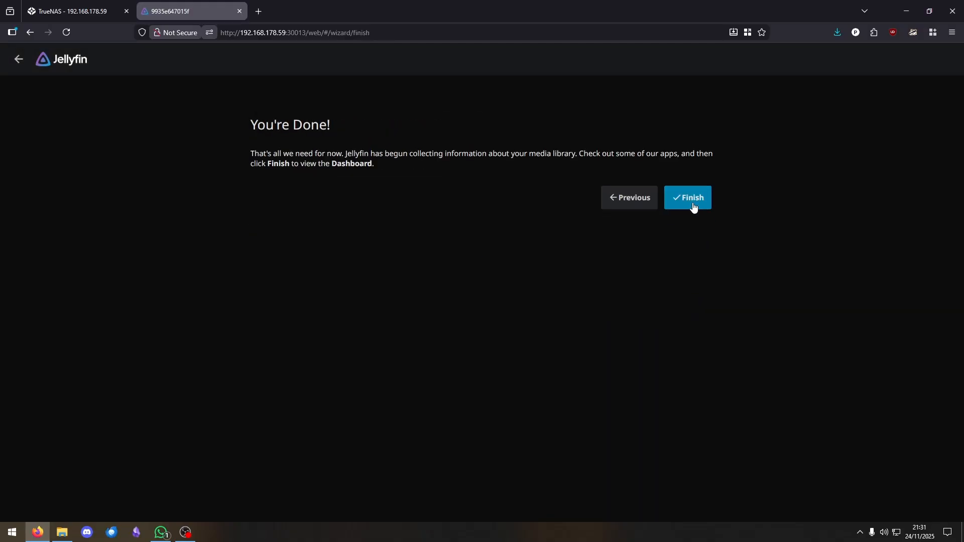
{"action": "left_click", "coordinate": [696, 201]}
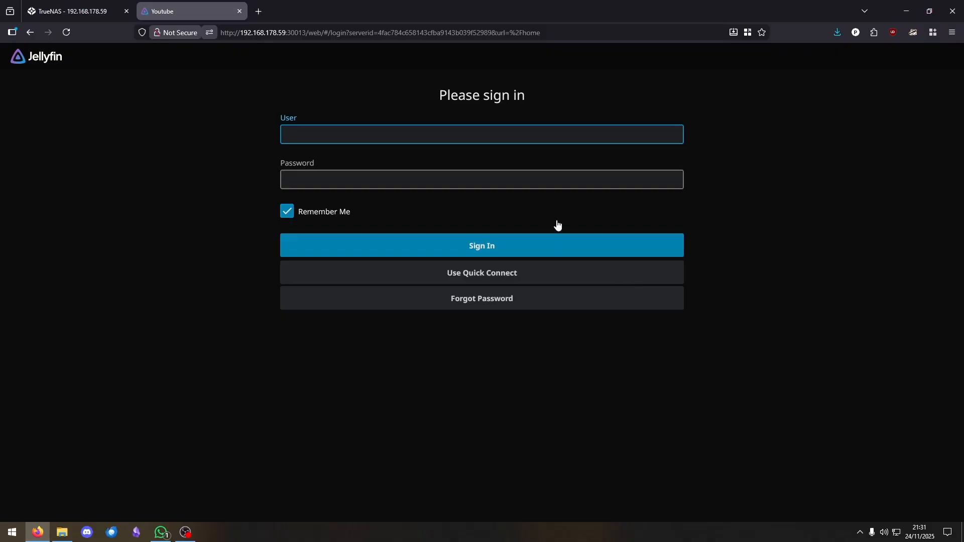
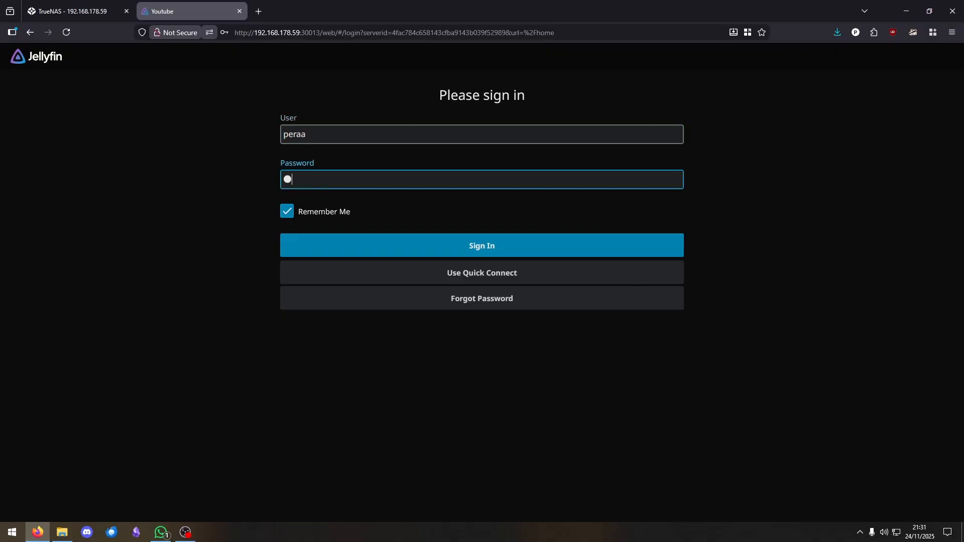
Sign in with the new admin credentials and decline Firefox's password-saving prompt
{"action": "left_click", "coordinate": [504, 256]}
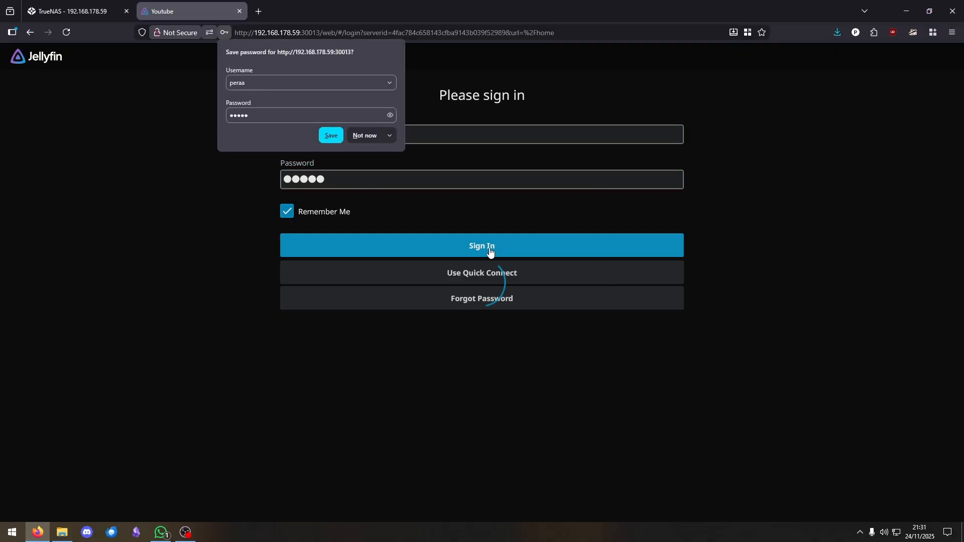
{"action": "left_click", "coordinate": [357, 137]}
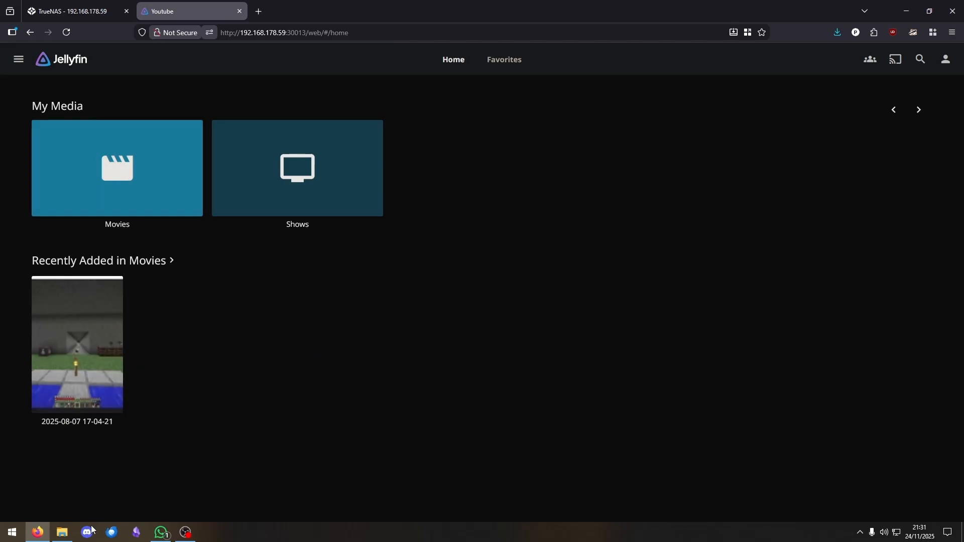
{"action": "left_click", "coordinate": [62, 533]}
{"action": "double_click", "coordinate": [519, 252]}
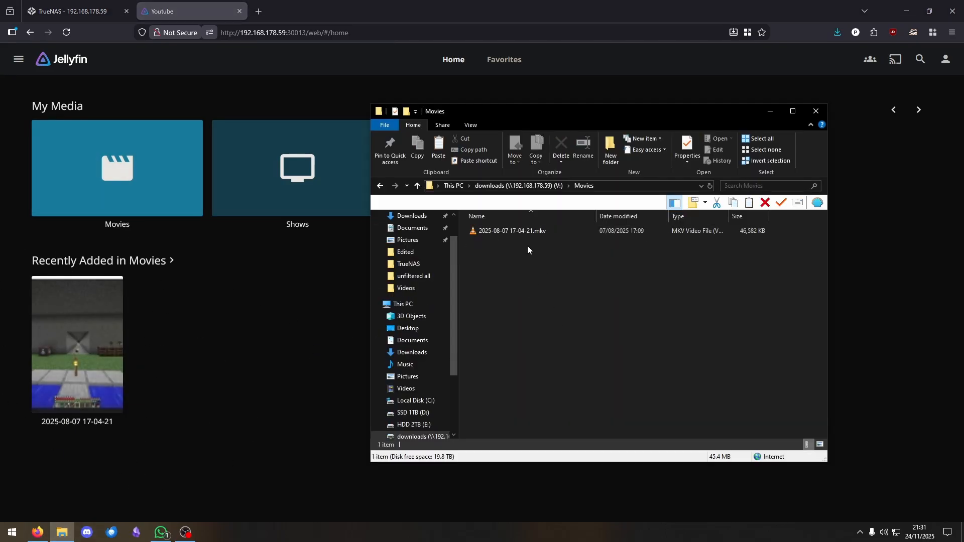
{"action": "left_click_drag", "start_coordinate": [527, 287], "coordinate": [472, 224]}
{"action": "left_click", "coordinate": [569, 318]}
{"action": "left_click", "coordinate": [816, 112]}
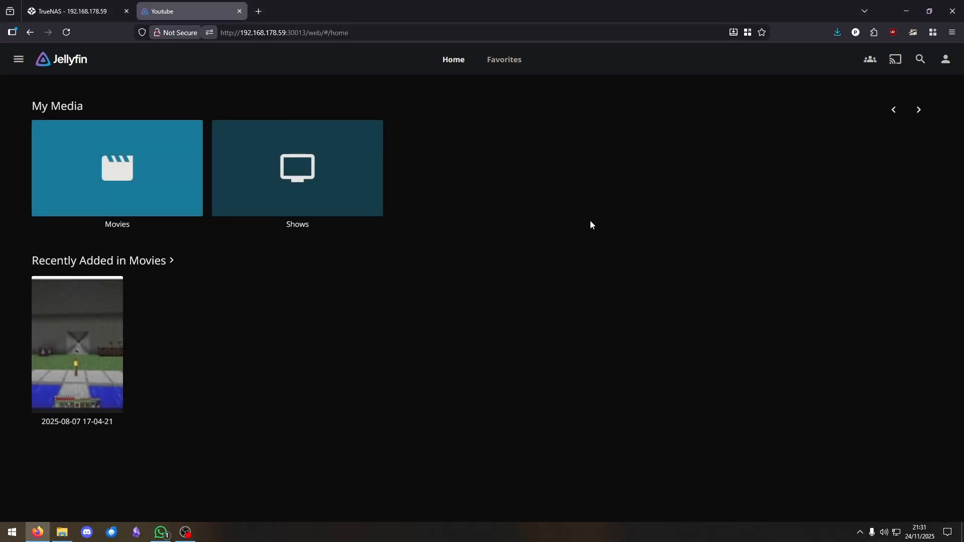
Check the admin Dashboard, then view the empty Shows library and return home
{"action": "left_click", "coordinate": [18, 58]}
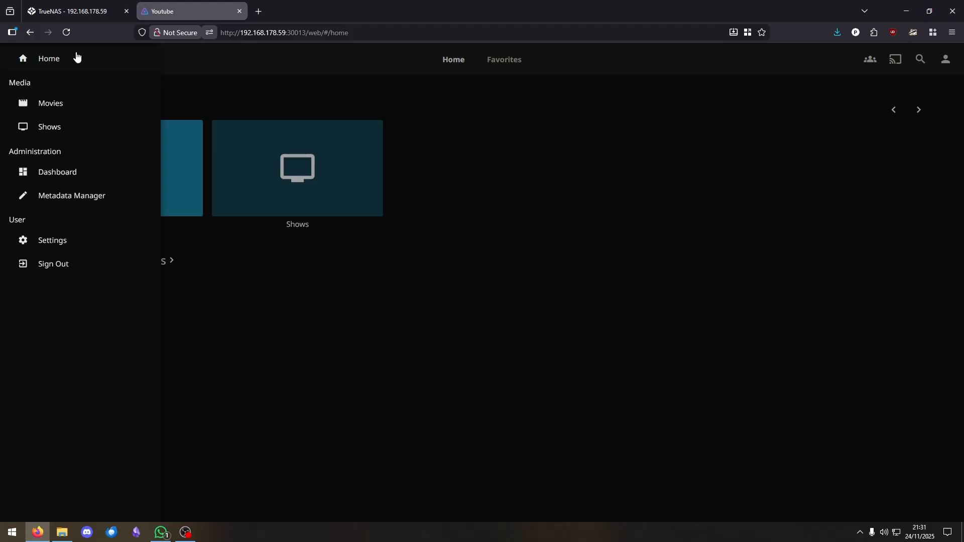
{"action": "left_click", "coordinate": [59, 177]}
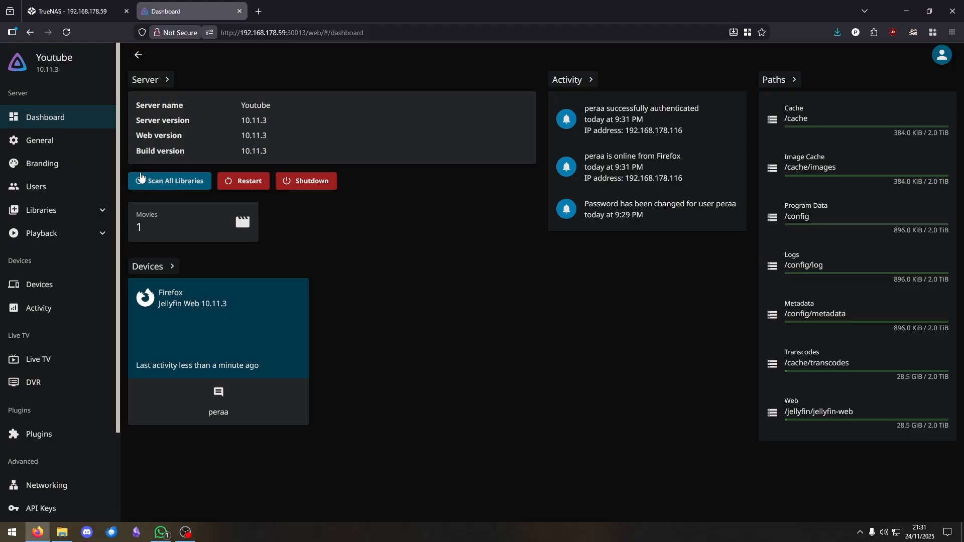
{"action": "left_click", "coordinate": [22, 66]}
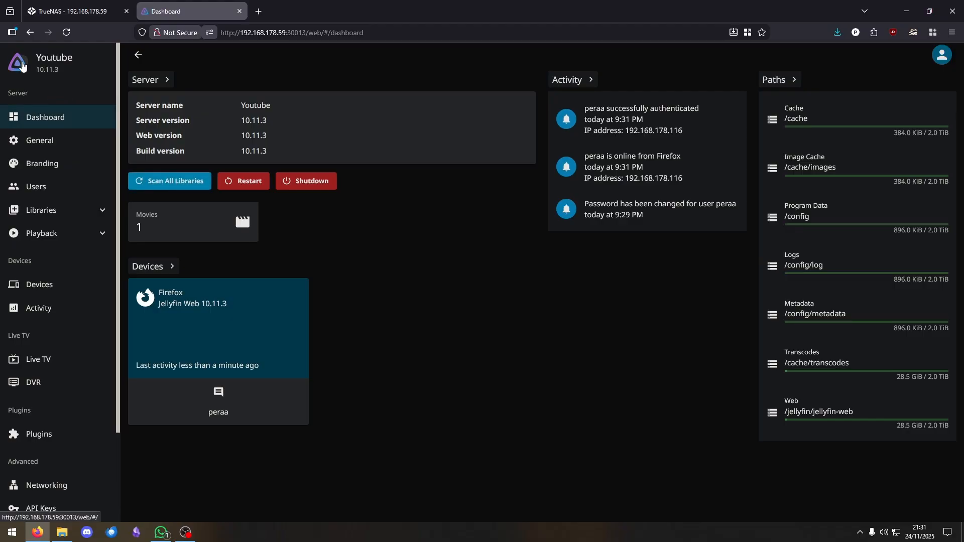
{"action": "left_click", "coordinate": [327, 166]}
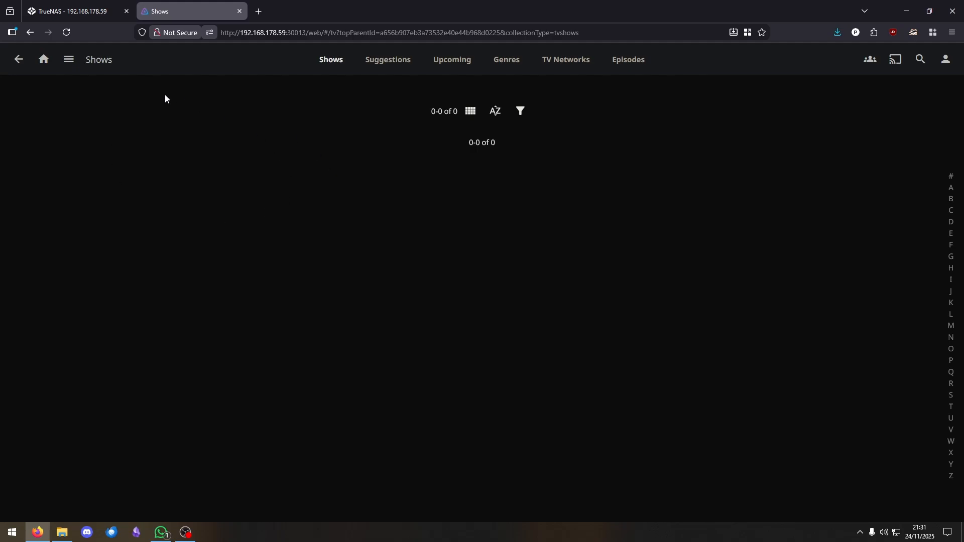
{"action": "left_click", "coordinate": [18, 60]}
Open the empty Books folder on the downloads drive in File Explorer
{"action": "left_click", "coordinate": [60, 533]}
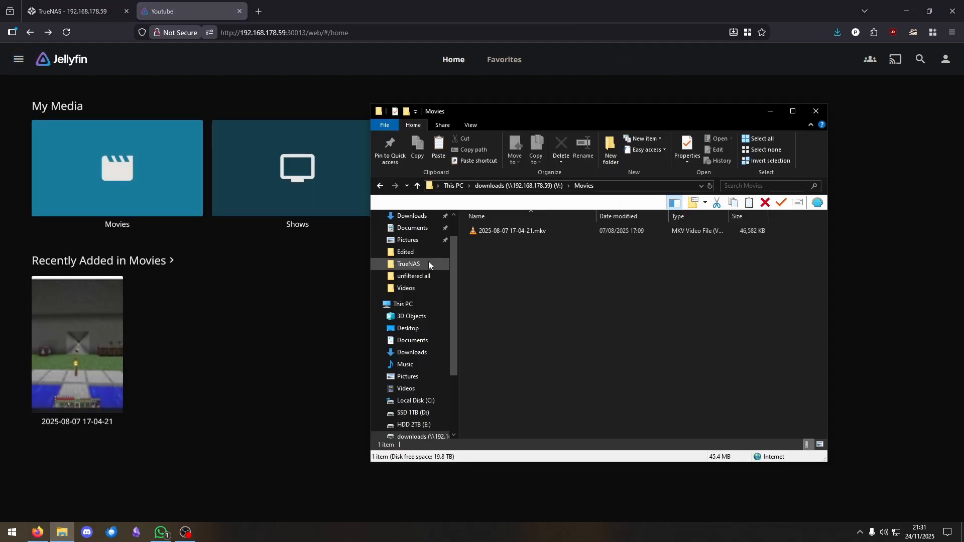
{"action": "key", "text": "alt+Left"}
{"action": "double_click", "coordinate": [509, 233]}
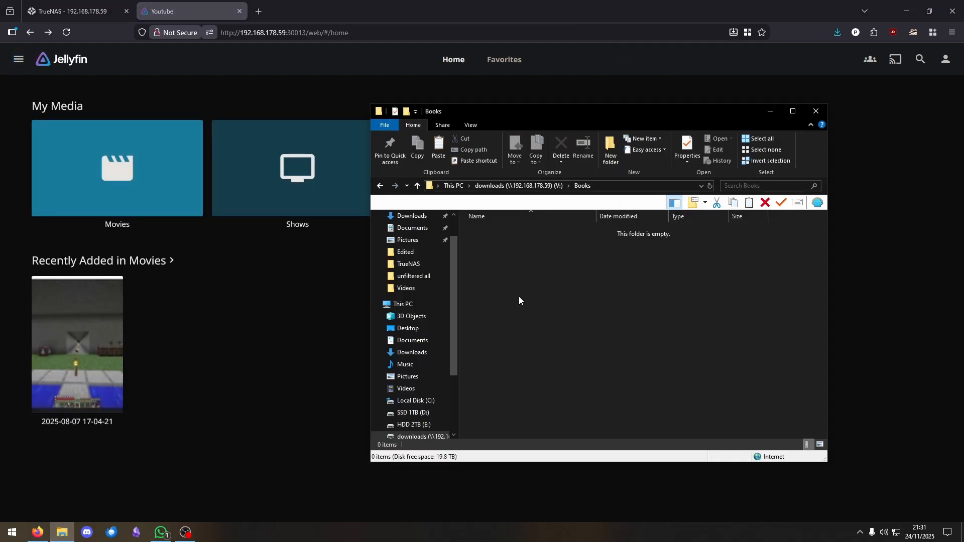